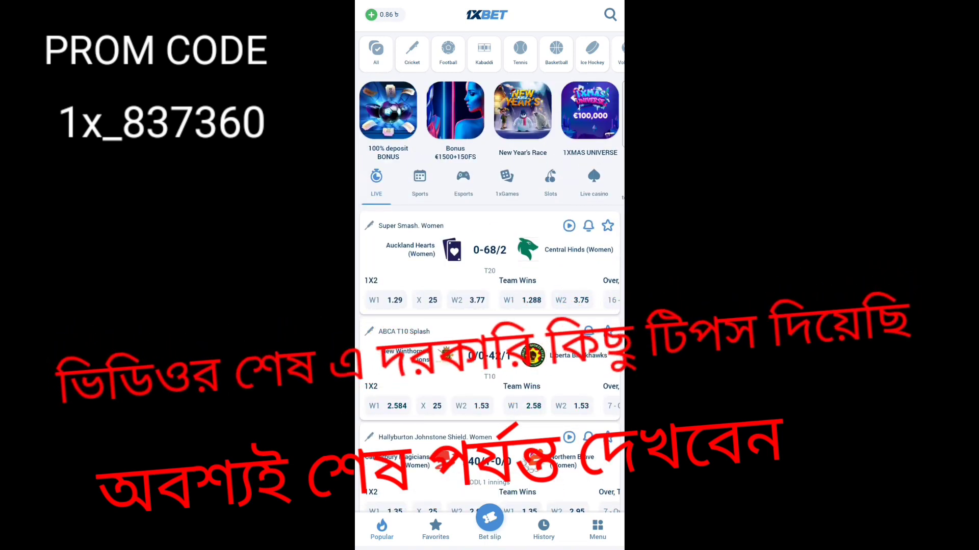
# Step: Go from the main menu to Customer support, showing Chat, Call back and Contacts
pyautogui.click(598, 528)
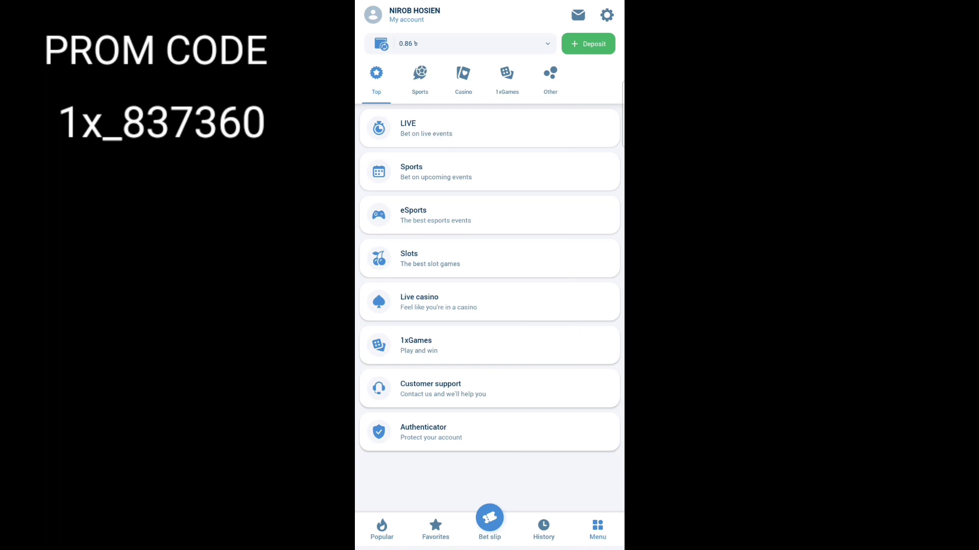
pyautogui.click(578, 294)
pyautogui.moveTo(477, 365); pyautogui.dragTo(581, 376)
pyautogui.click(473, 395)
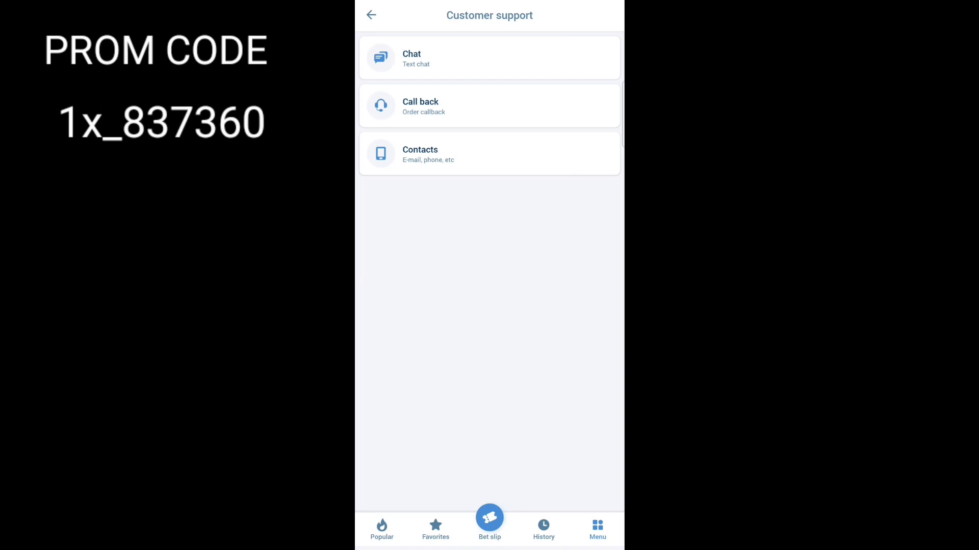
# Step: From Contacts, start a Gmail draft to the deposits and withdrawals support address
pyautogui.click(568, 149)
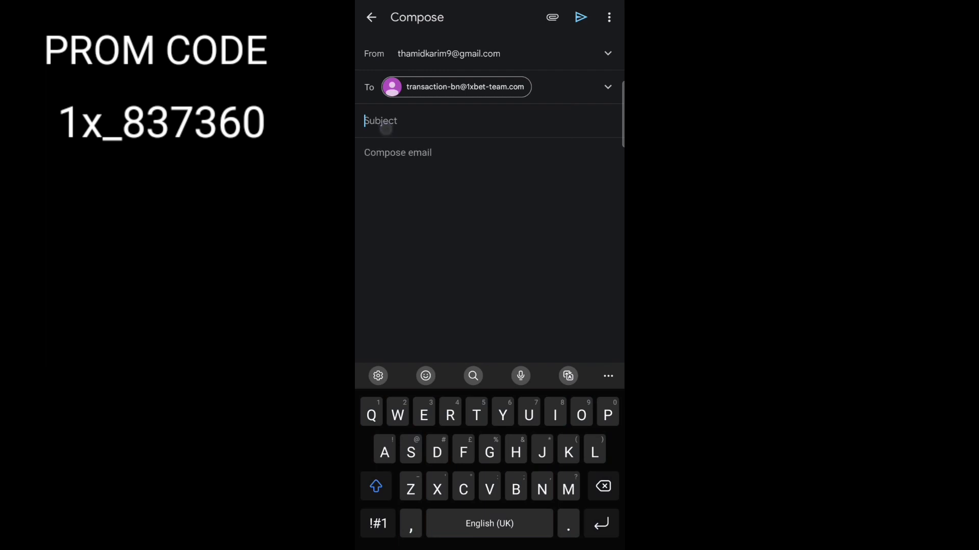
pyautogui.write('De')
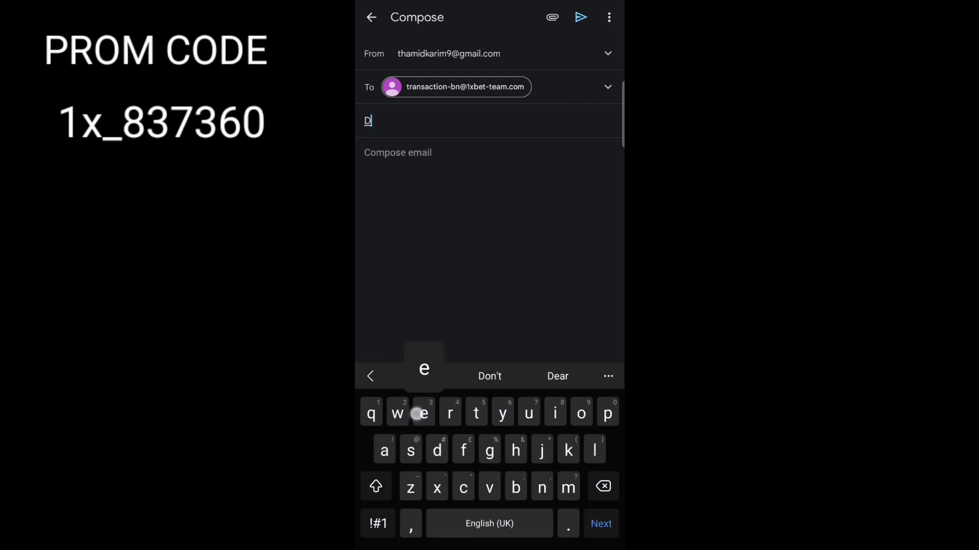
# Step: Enter the subject 'Deposit problem' from keyboard suggestions and move into the body
pyautogui.click(489, 375)
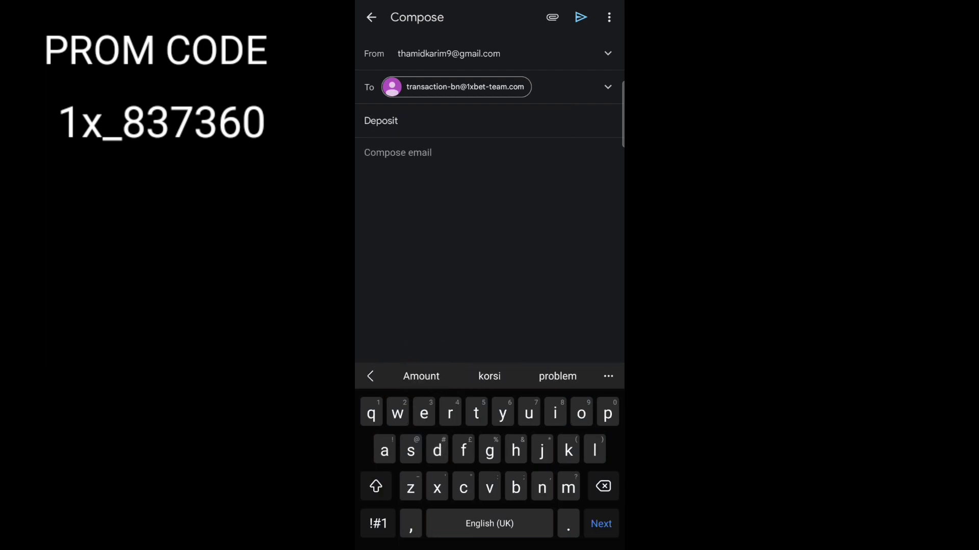
pyautogui.click(558, 377)
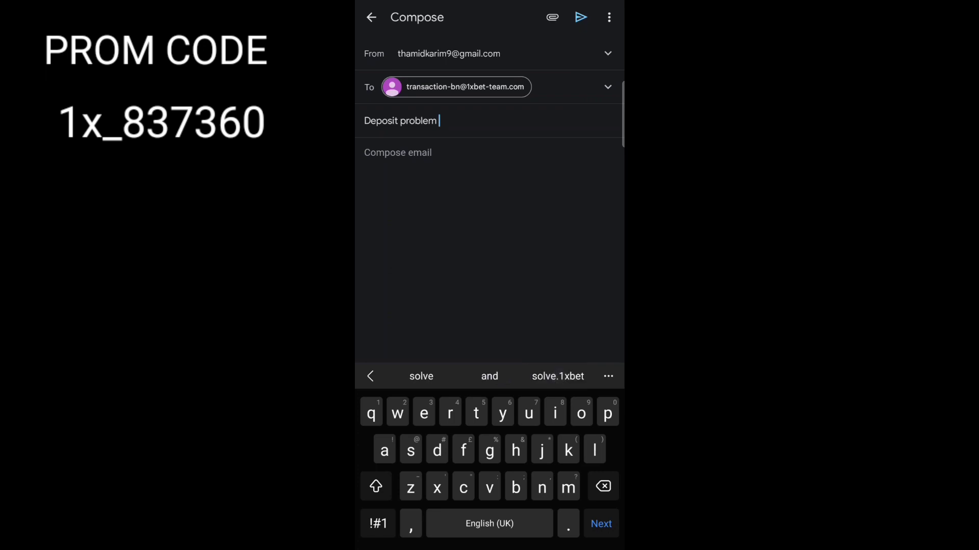
pyautogui.click(490, 230)
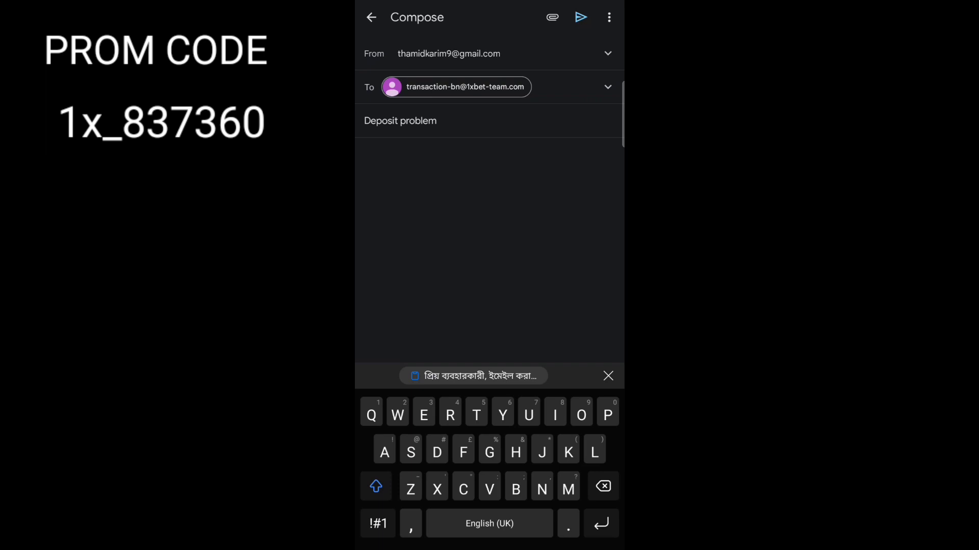
# Step: Paste the numbered Bengali deposit-details template into the email body
pyautogui.click(473, 376)
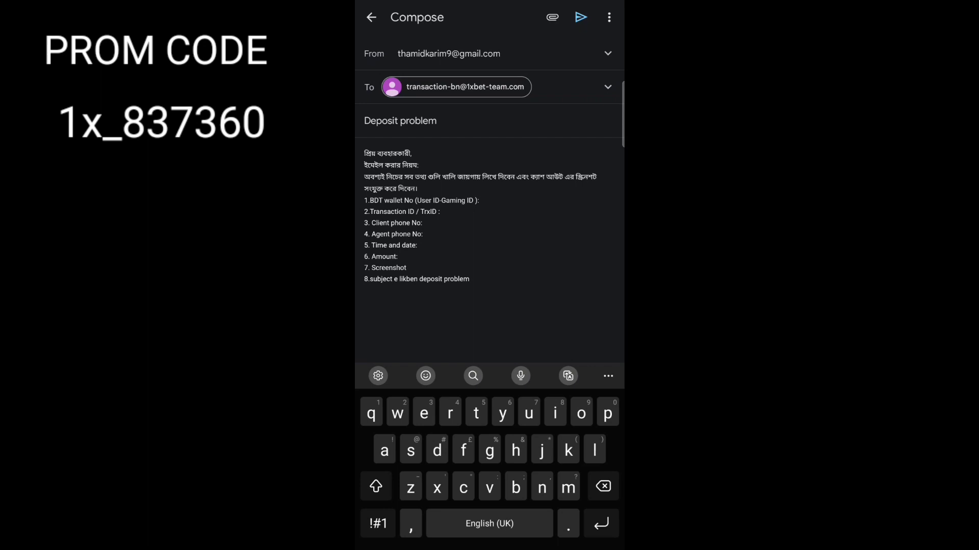
pyautogui.click(552, 17)
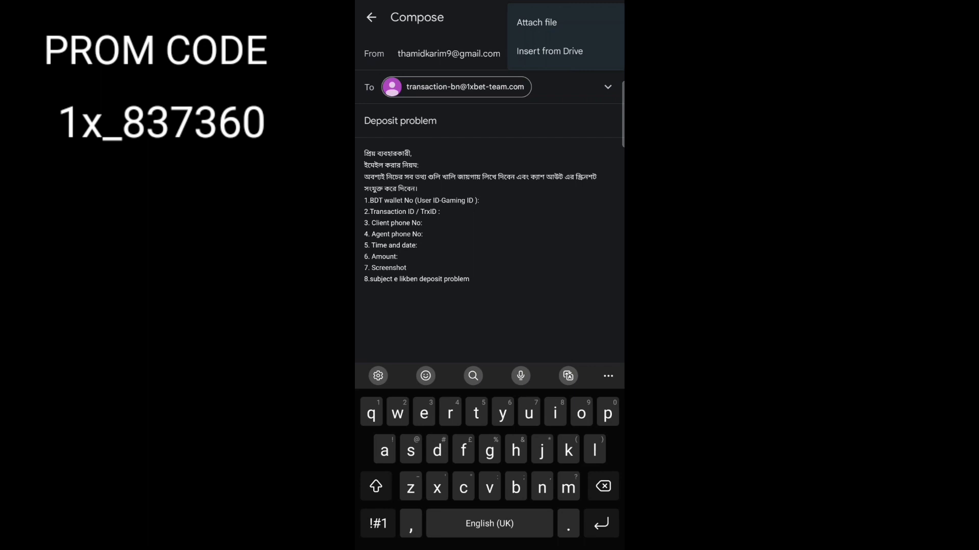
# Step: Place the cursor in the Amount and Screenshot lines and show Attach file and Insert from Drive
pyautogui.click(438, 226)
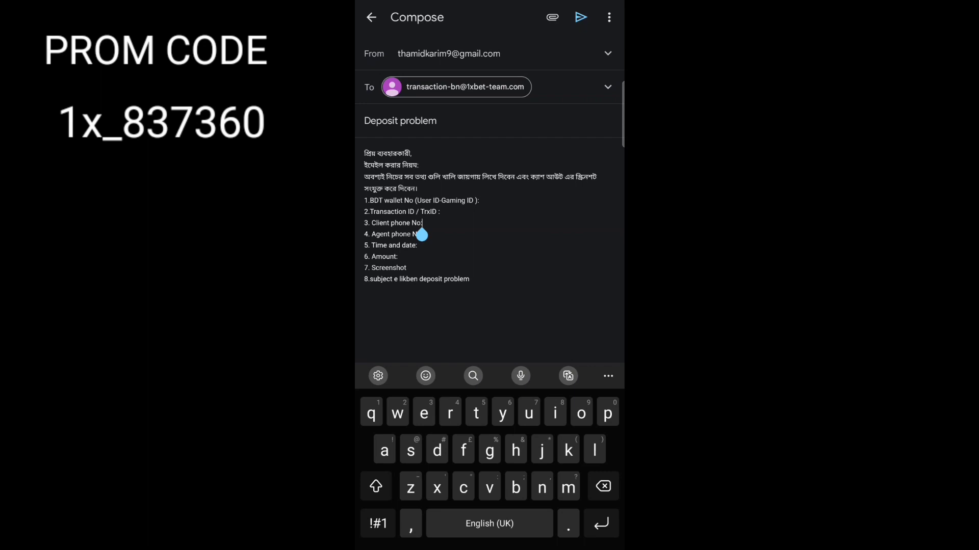
pyautogui.click(434, 257)
pyautogui.click(444, 265)
pyautogui.click(397, 268)
pyautogui.click(552, 17)
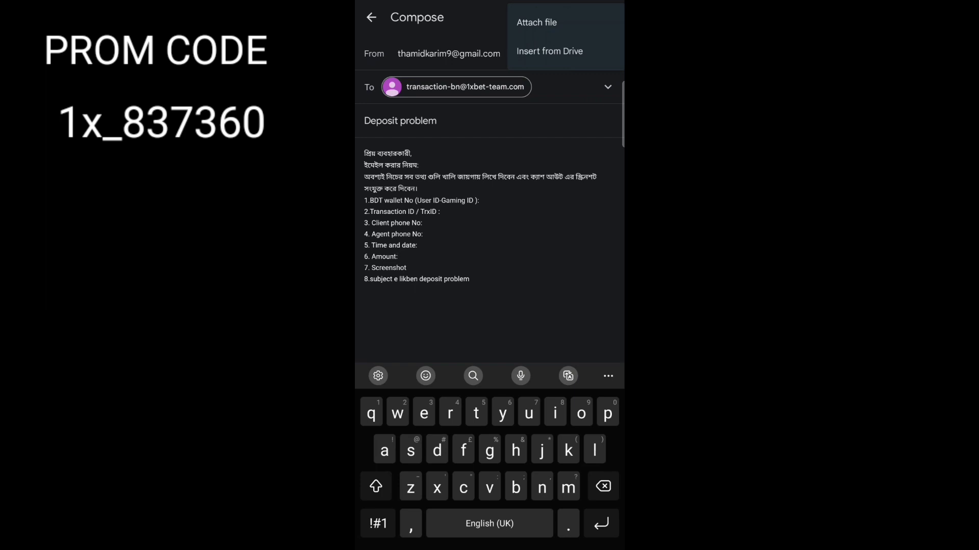
# Step: Close the attachment menu and delete line 8, 'subject e likben deposit problem'
pyautogui.click(464, 295)
pyautogui.click(468, 282)
pyautogui.click(603, 486)
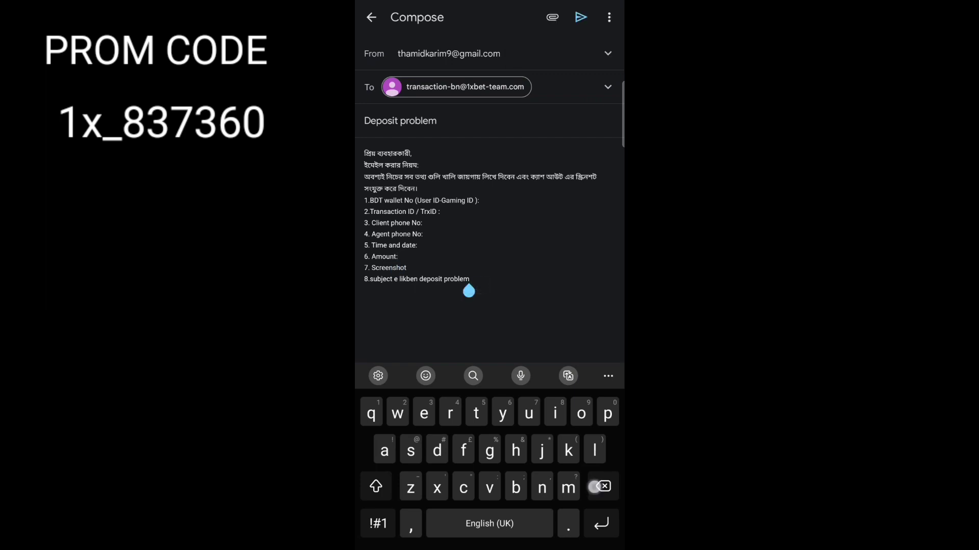
pyautogui.moveTo(603, 487); pyautogui.dragTo(603, 487)
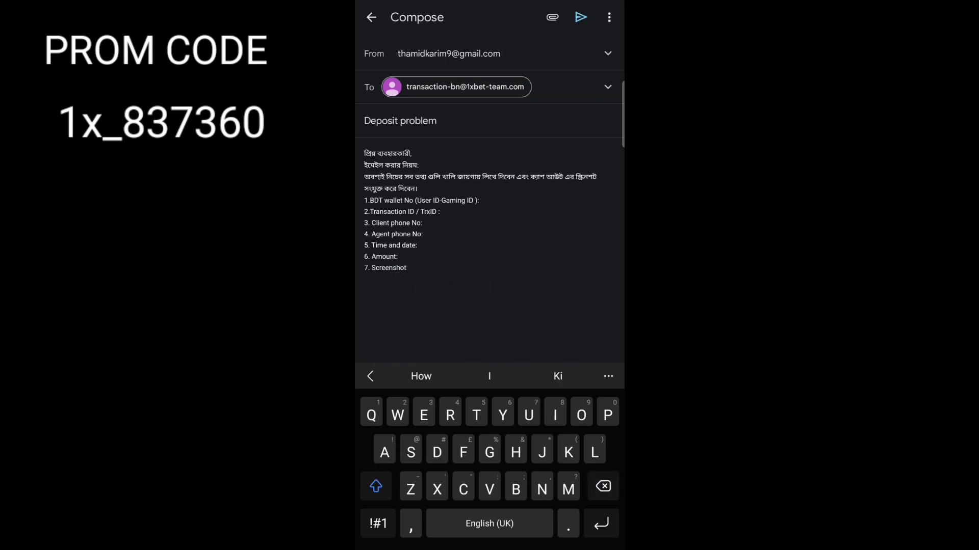
# Step: Delete the Bengali instruction lines above the numbered list
pyautogui.click(429, 188)
pyautogui.click(603, 487)
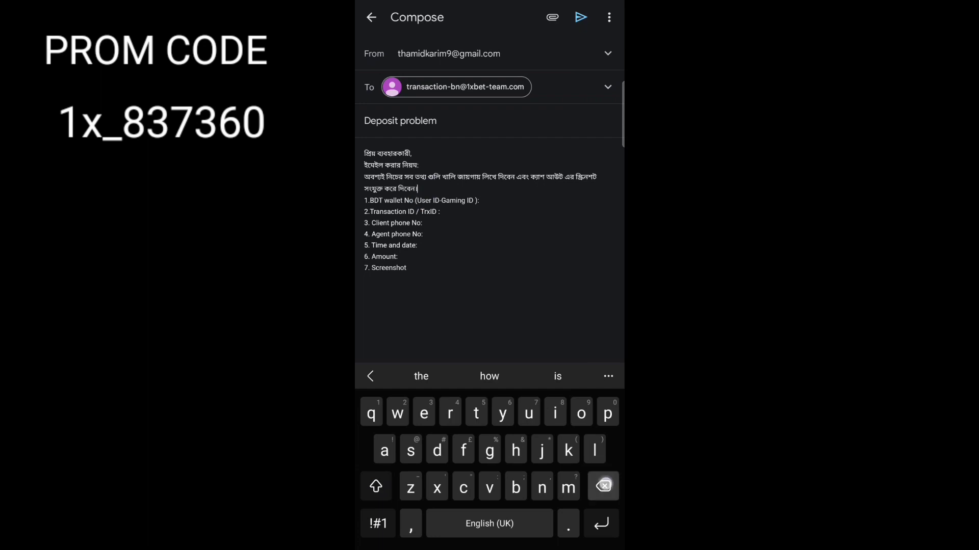
pyautogui.moveTo(603, 486); pyautogui.dragTo(602, 488)
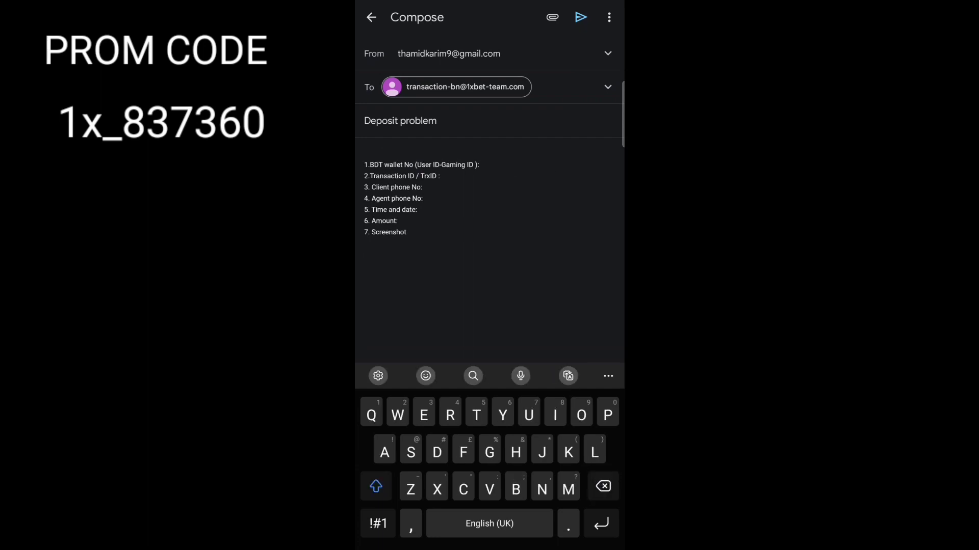